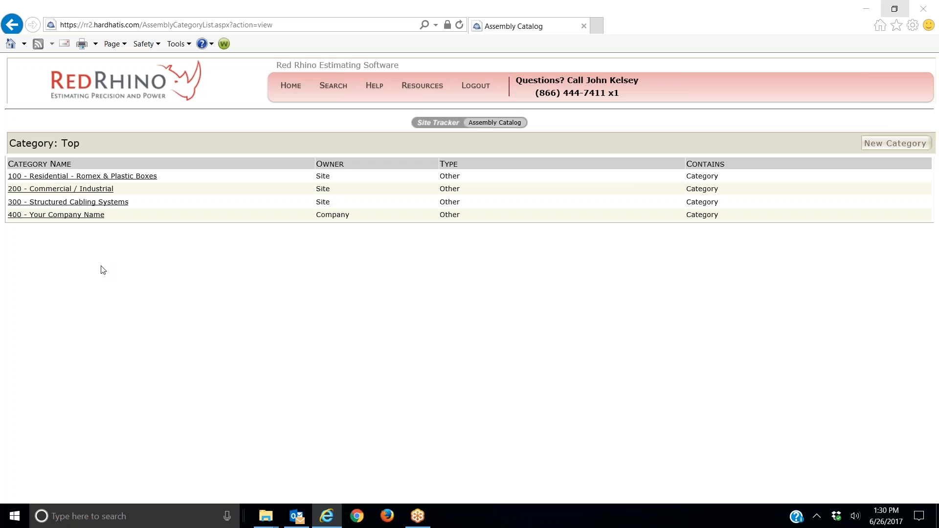
- Open the 400 - Your Company Name category and copy the category name "401 - Receptacles"
click(45, 216)
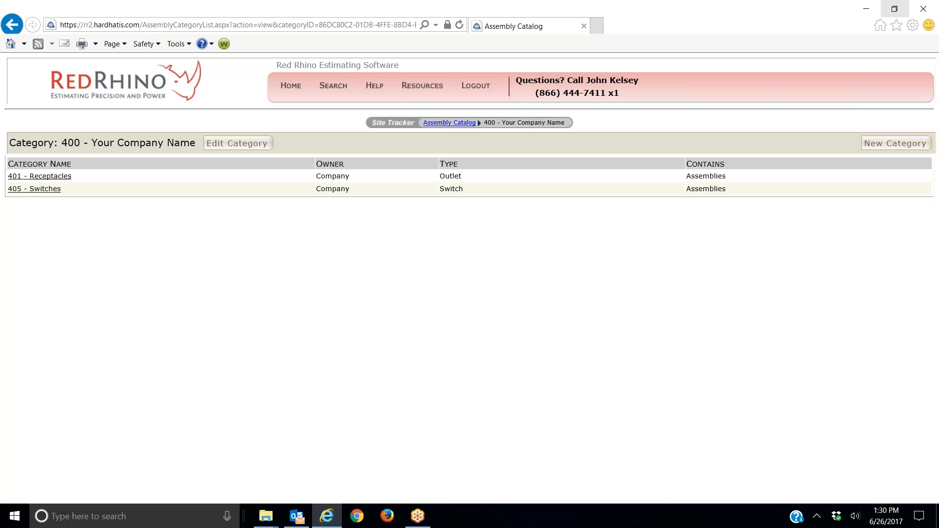
drag(72, 176, 12, 176)
right_click(25, 175)
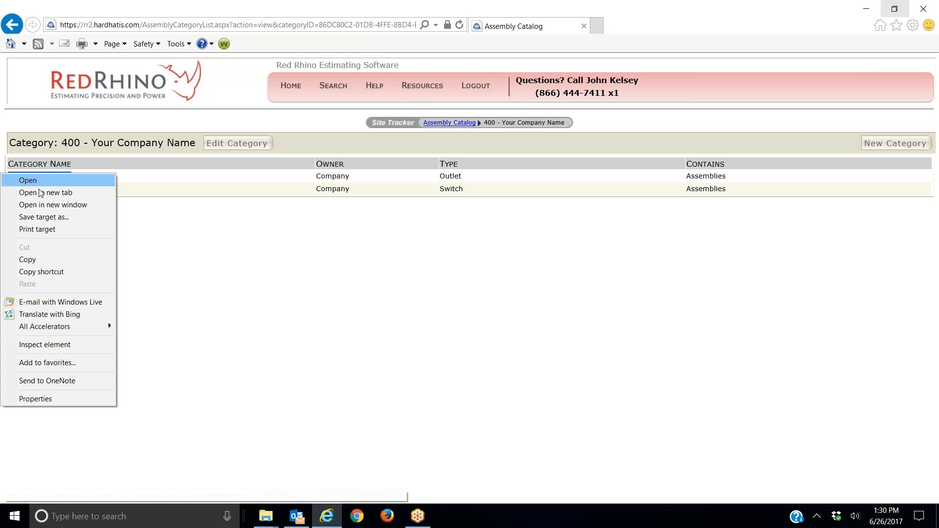
click(33, 259)
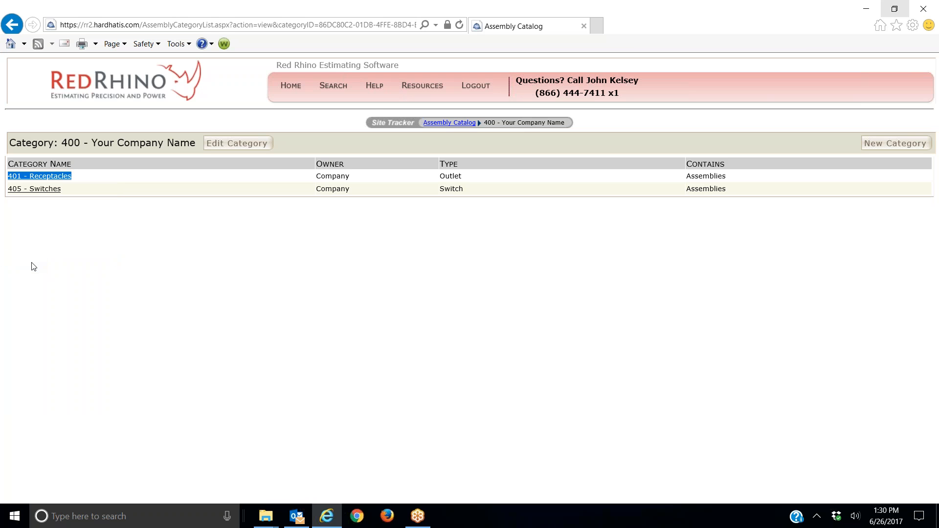
- Open the 401 - Receptacles category and start a new assembly in it
click(49, 179)
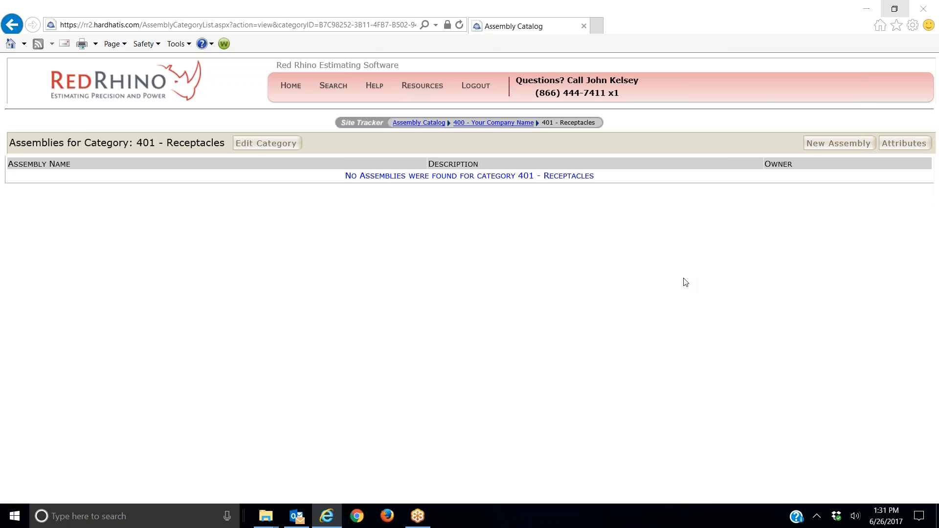
click(734, 29)
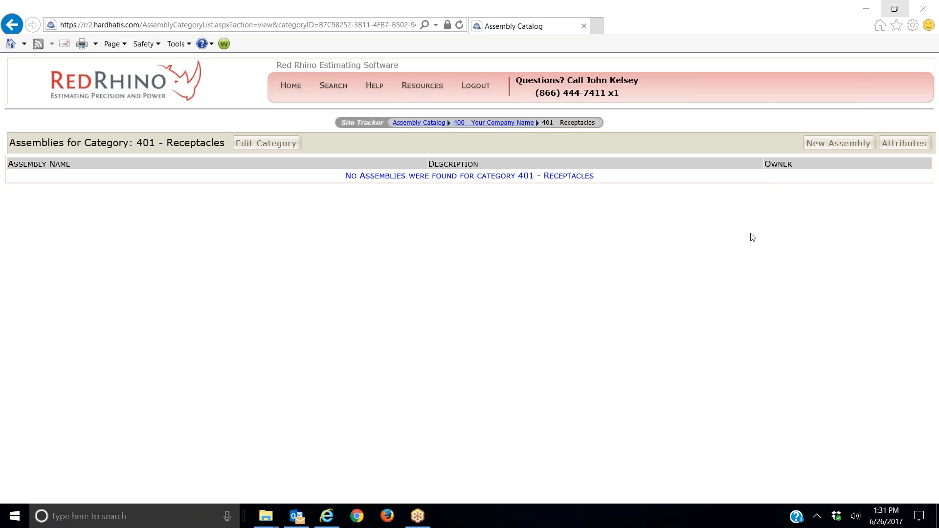
click(829, 146)
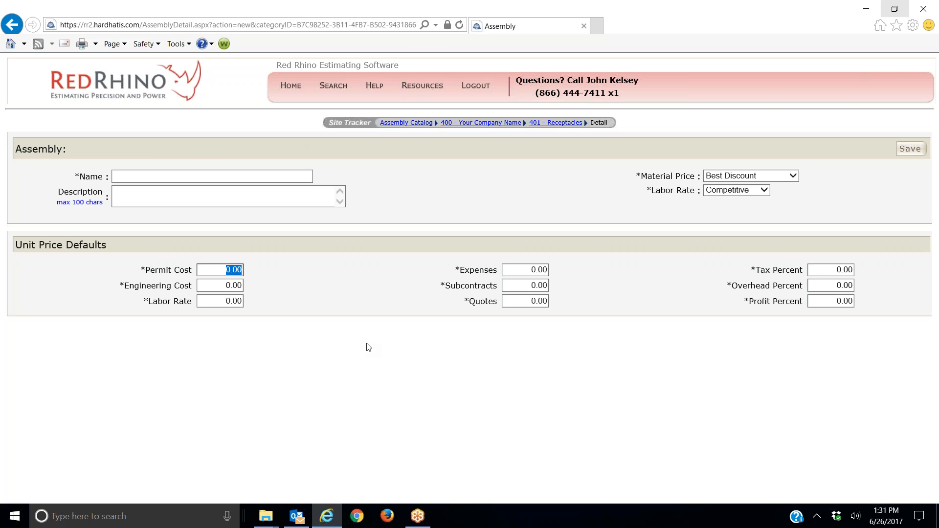
- Paste the copied category name as the assembly name and edit it to "401.001 - Receptacle w 10' MC cable"
right_click(144, 179)
click(100, 221)
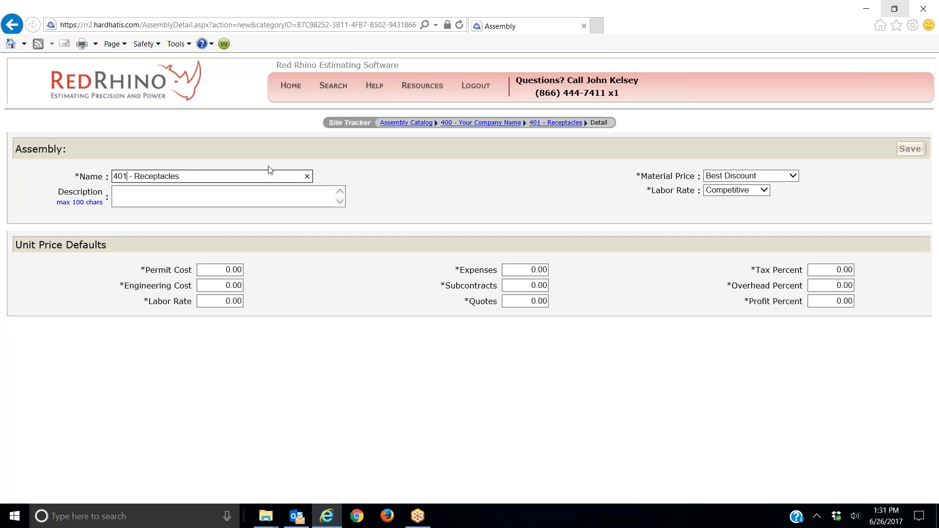
text(.001)
key(BackSpace)
key(BackSpace)
text(e w 10)
text(' Mc)
key(BackSpace)
text(C cable)
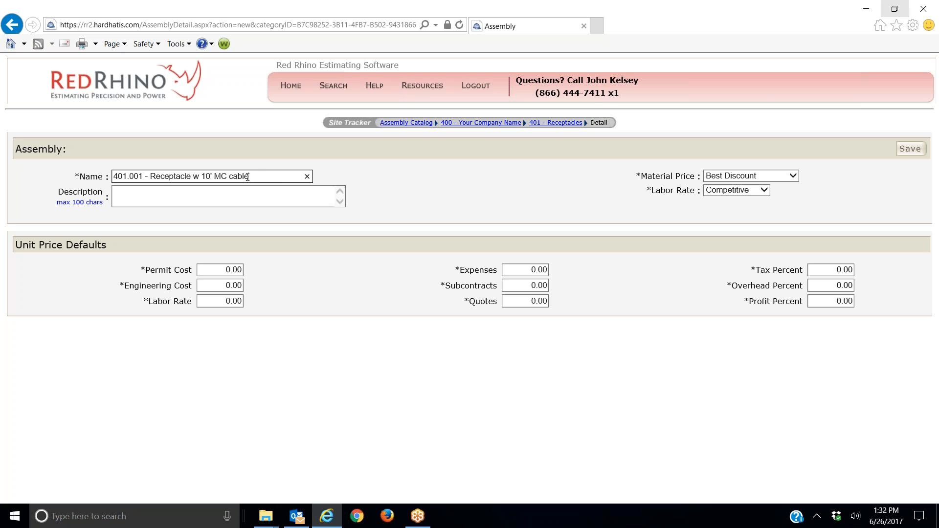
- Copy "Receptacle w 10' MC cable" from the name into the description and save the assembly
drag(256, 175, 167, 178)
right_click(166, 178)
click(122, 212)
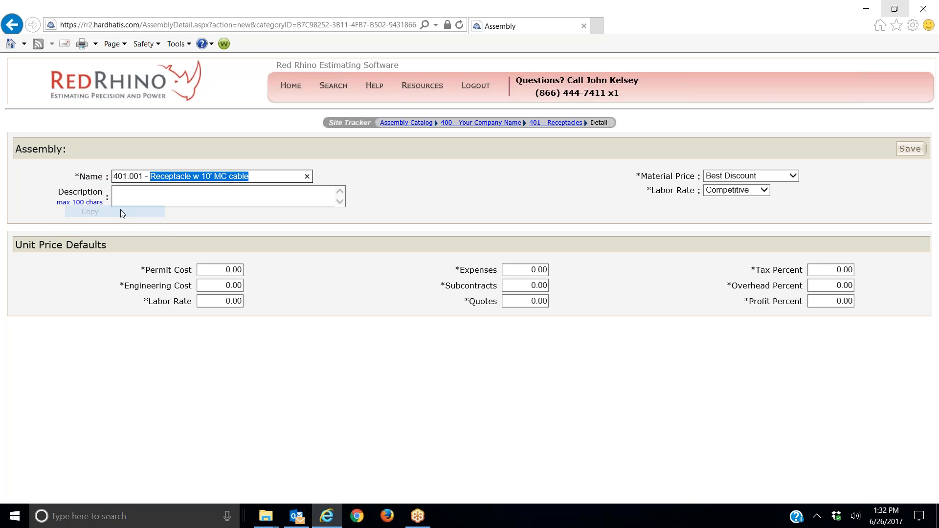
click(132, 195)
right_click(132, 196)
click(102, 239)
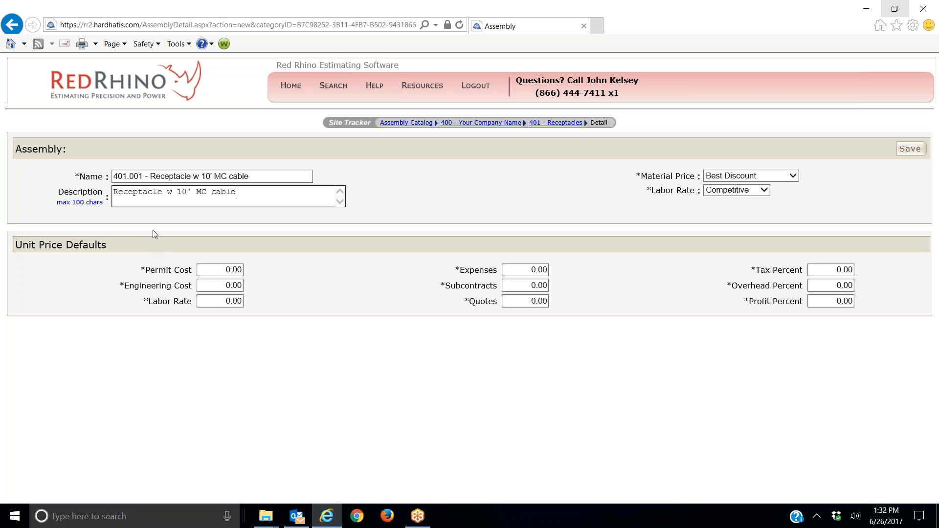
click(909, 149)
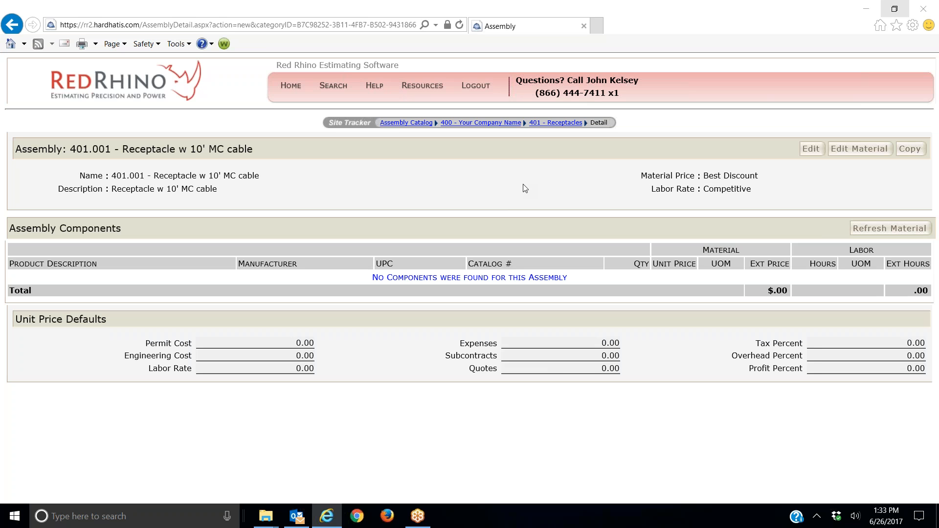
- Open the assembly's material for editing and list the catalog assemblies under 200 - Commercial / Industrial, 14 - Receptacles, 14.1 - Receptacles - Plastic Plates
click(837, 148)
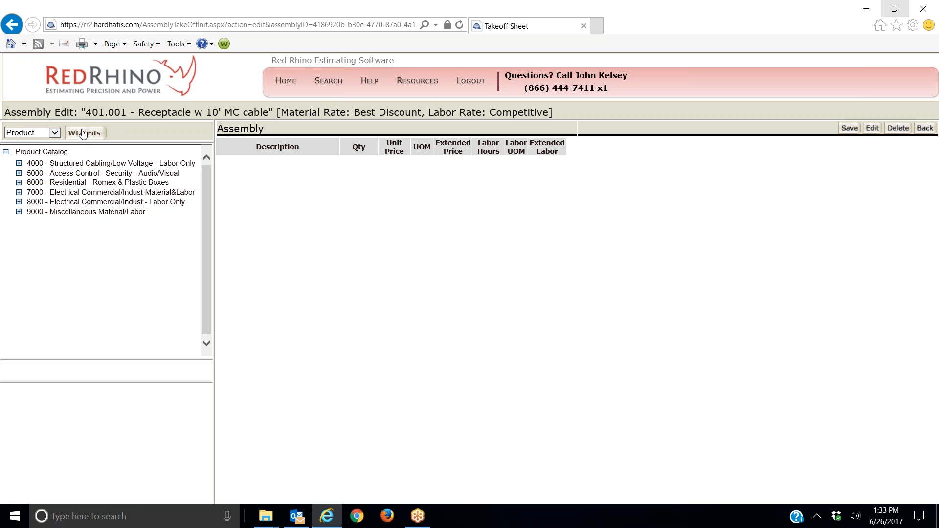
click(52, 133)
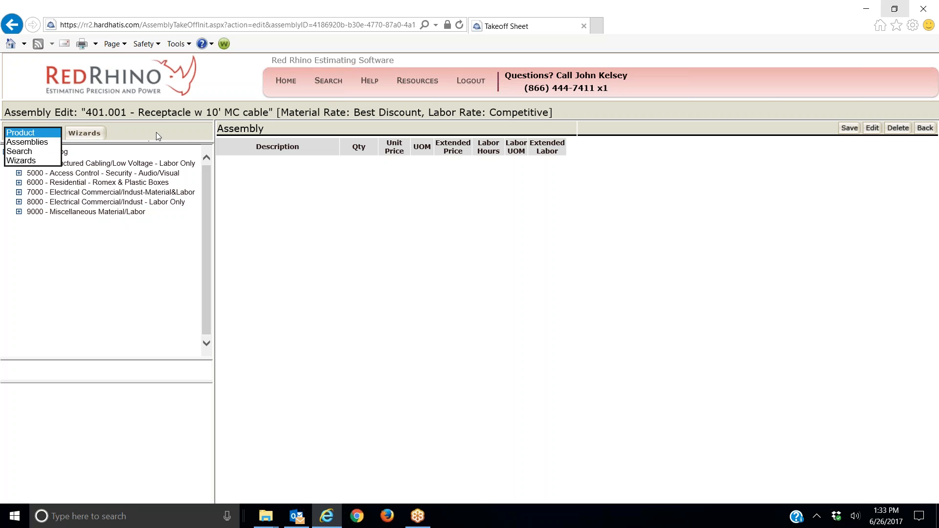
click(41, 142)
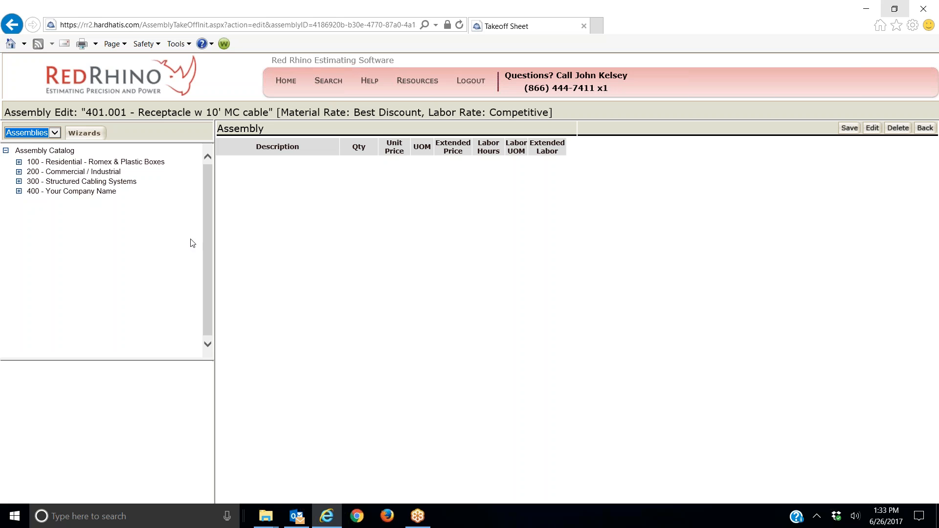
click(19, 173)
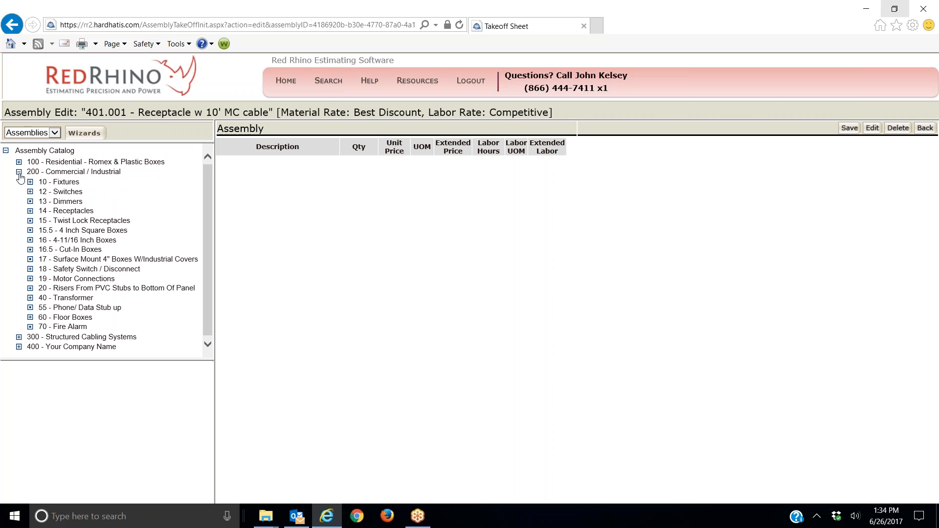
click(30, 210)
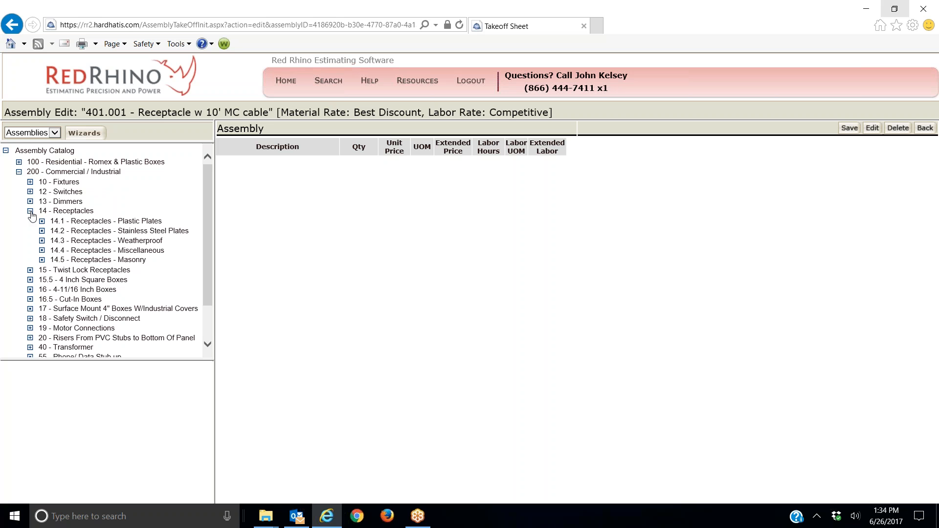
click(138, 224)
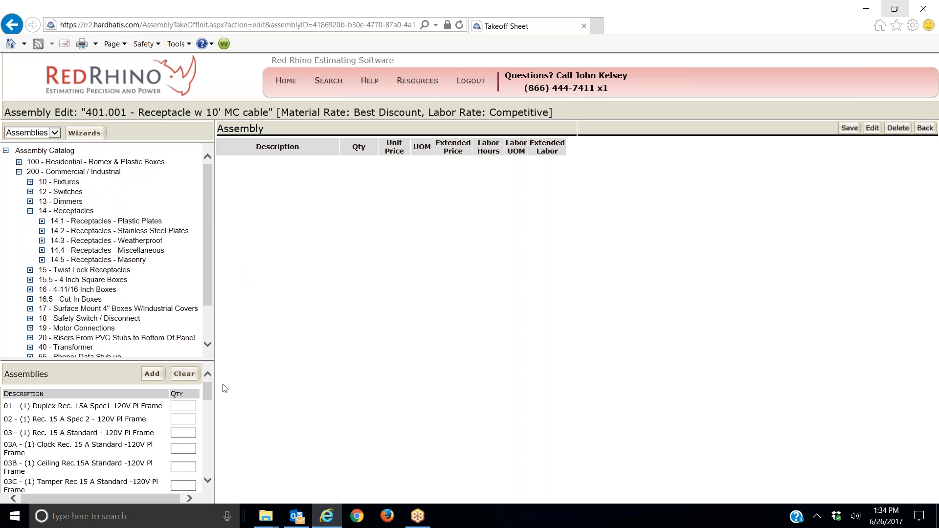
- Add one "06 - (1) Rec. 20A Standard-120V Pl Frame" assembly to the takeoff and save it
drag(207, 390, 210, 404)
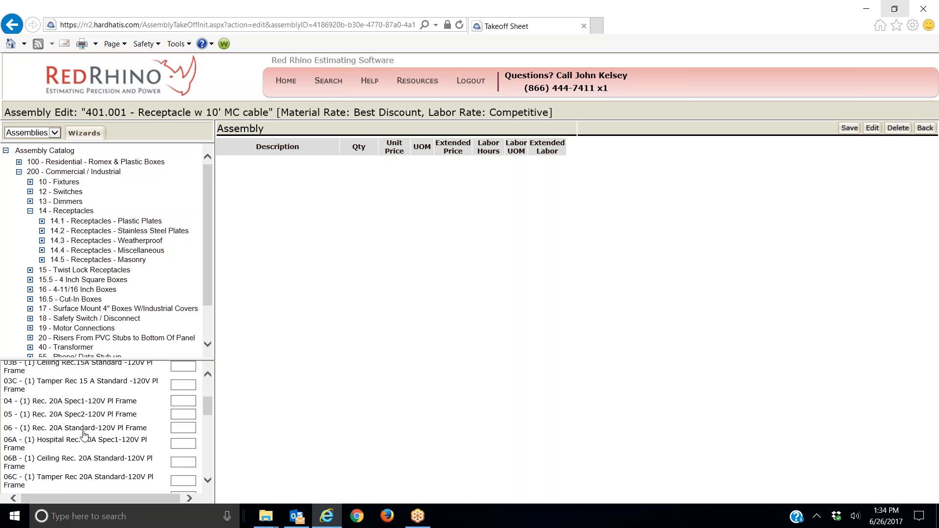
click(179, 428)
drag(207, 410, 208, 394)
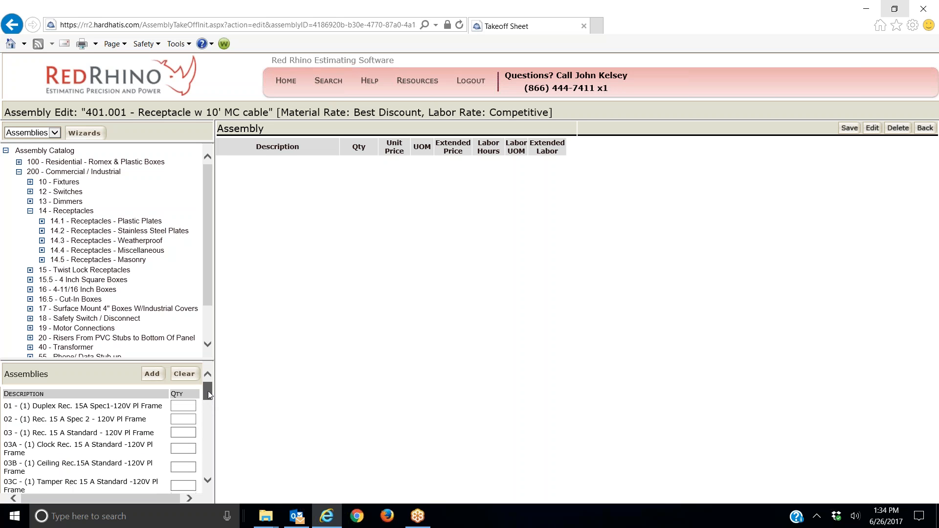
click(151, 374)
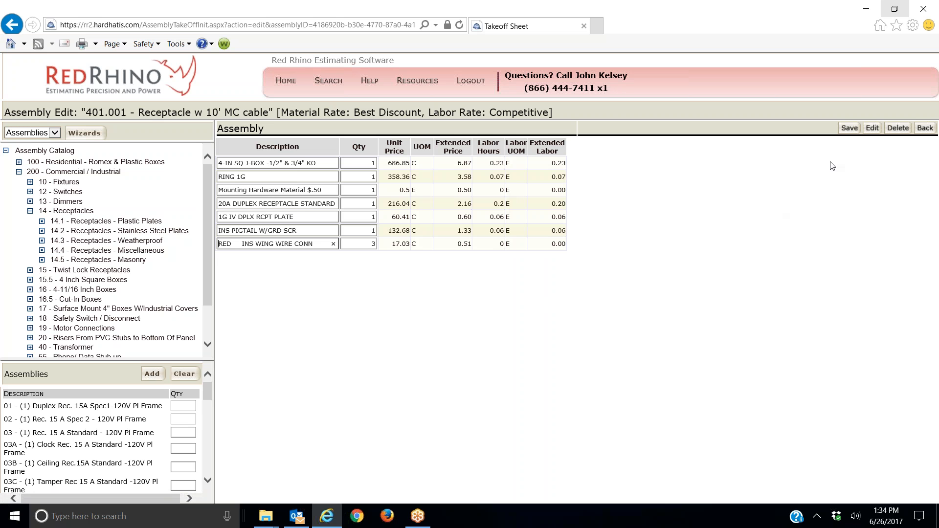
click(849, 129)
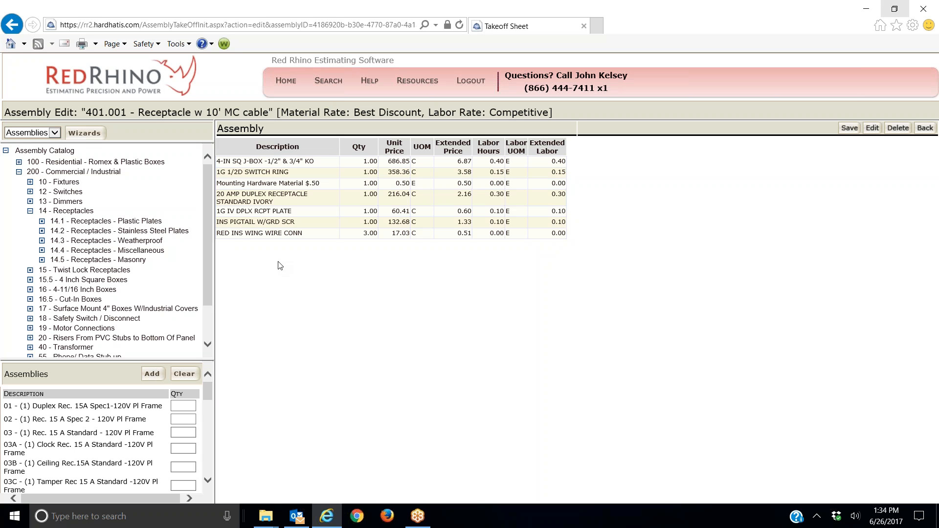
- Open the Conduit Wizard and find the products for conduit type MC with cable type 12/2
click(84, 137)
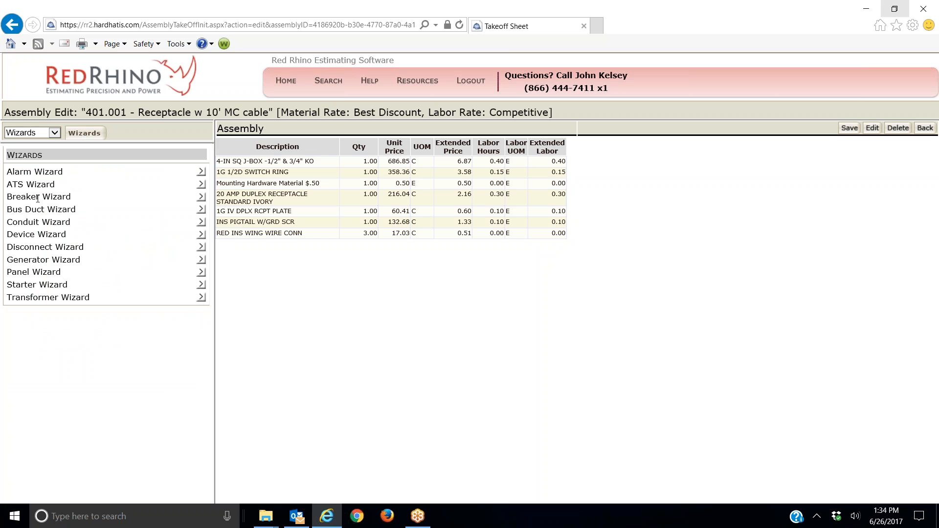
click(201, 225)
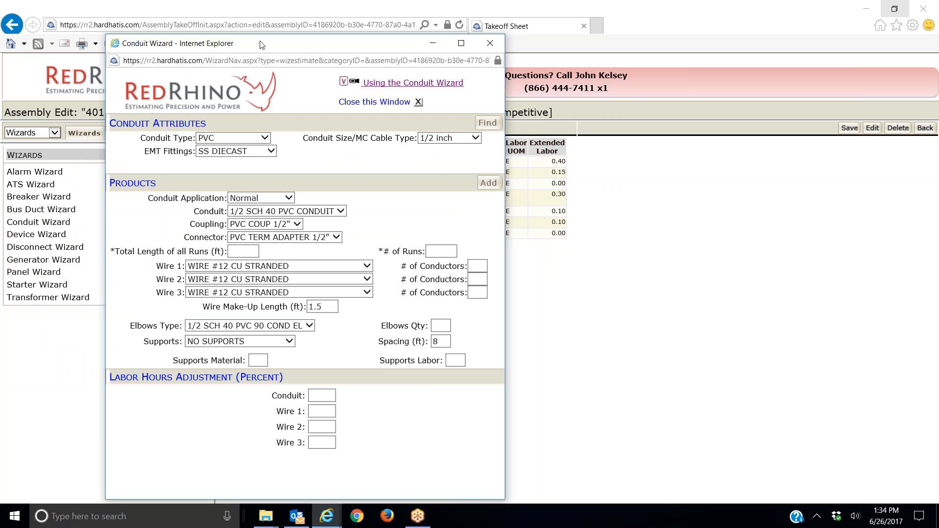
drag(260, 44, 260, 20)
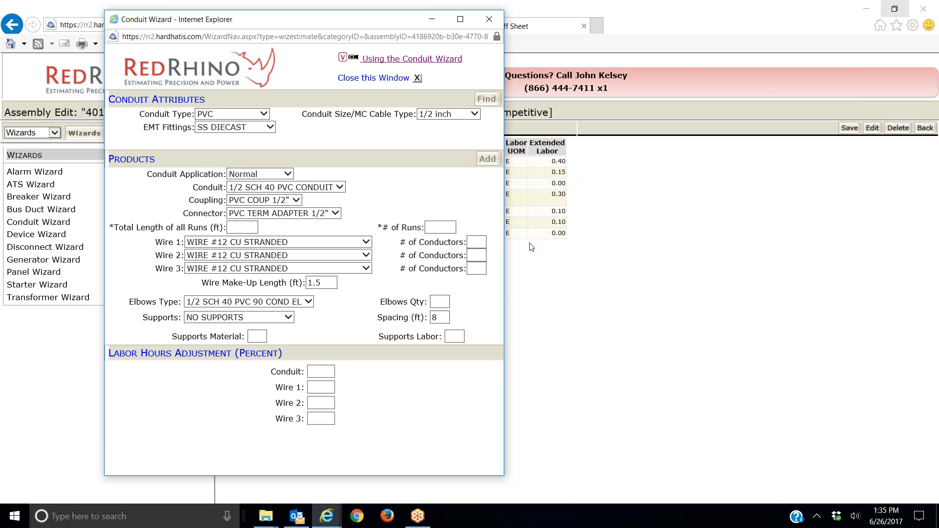
click(264, 114)
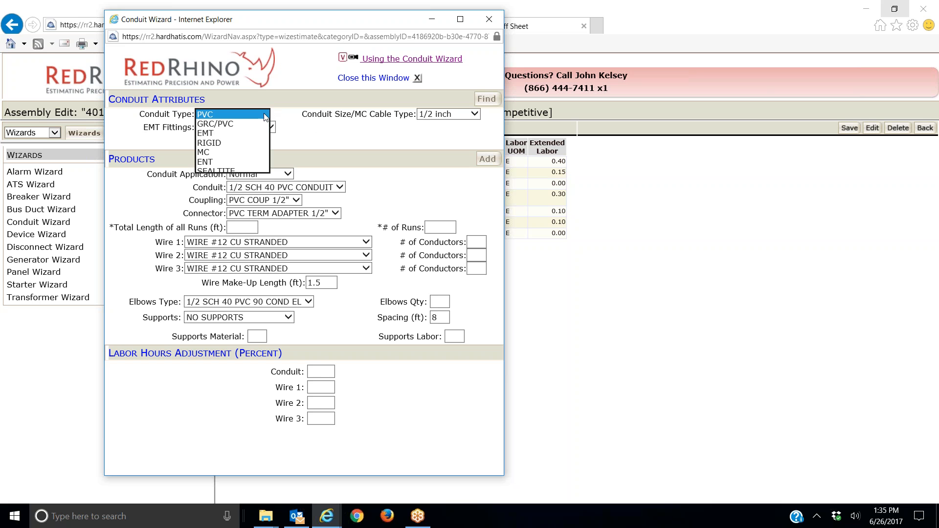
click(206, 150)
click(447, 116)
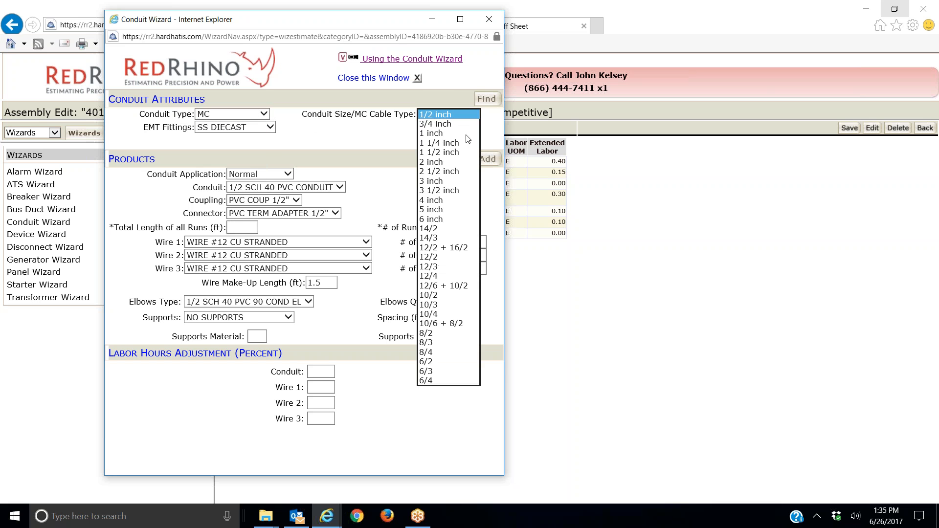
click(447, 256)
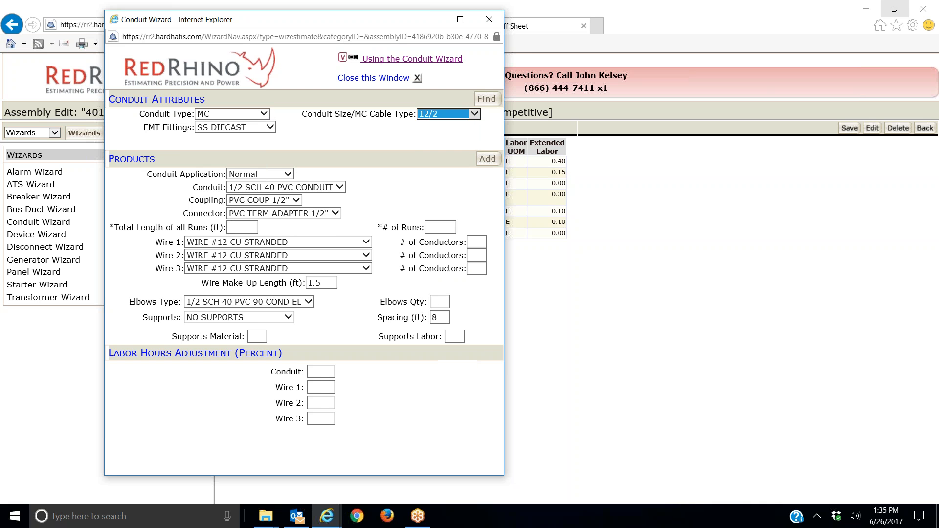
click(488, 100)
- Add the MC cable with a total length of 10 ft and 1 run, close the wizard, and save the assembly
click(234, 226)
text(10)
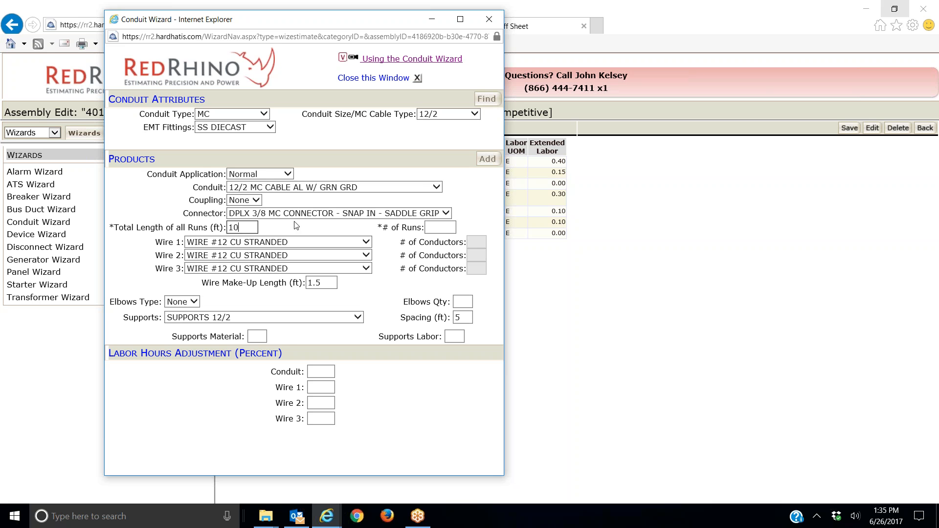
key(Tab)
text(1)
click(487, 159)
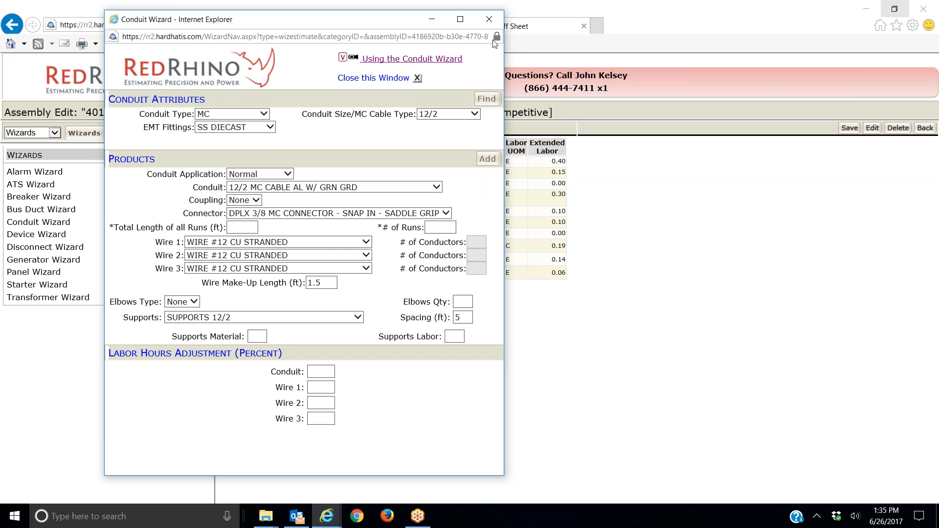
click(489, 19)
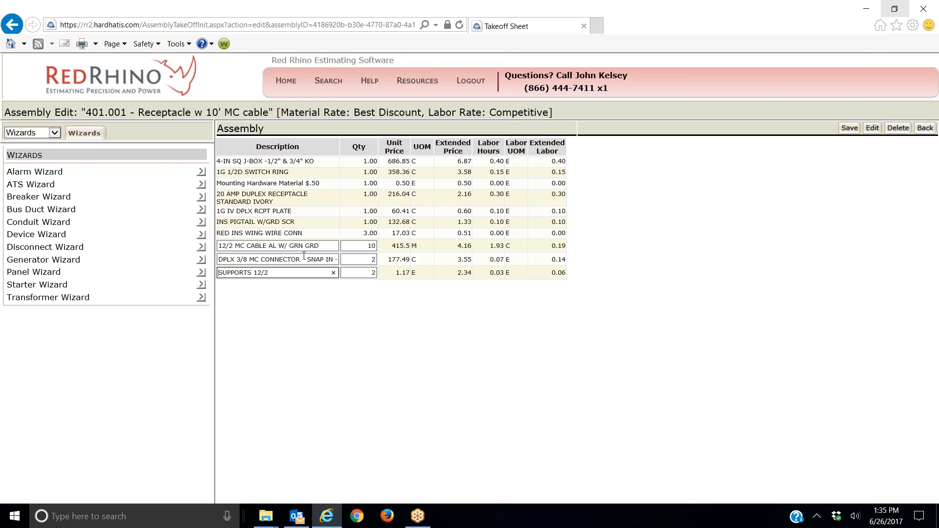
click(849, 129)
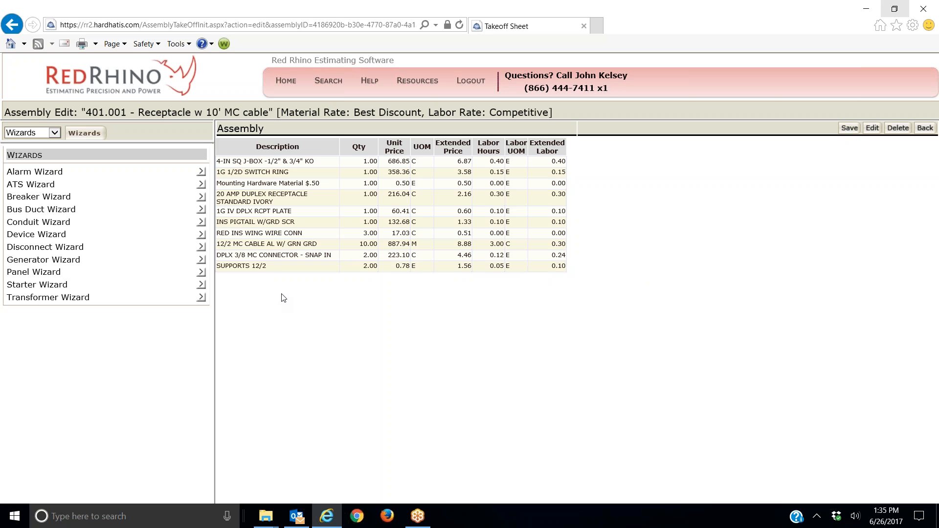
- Show the product catalog, return to the assembly's detail page, and refresh its material
click(54, 133)
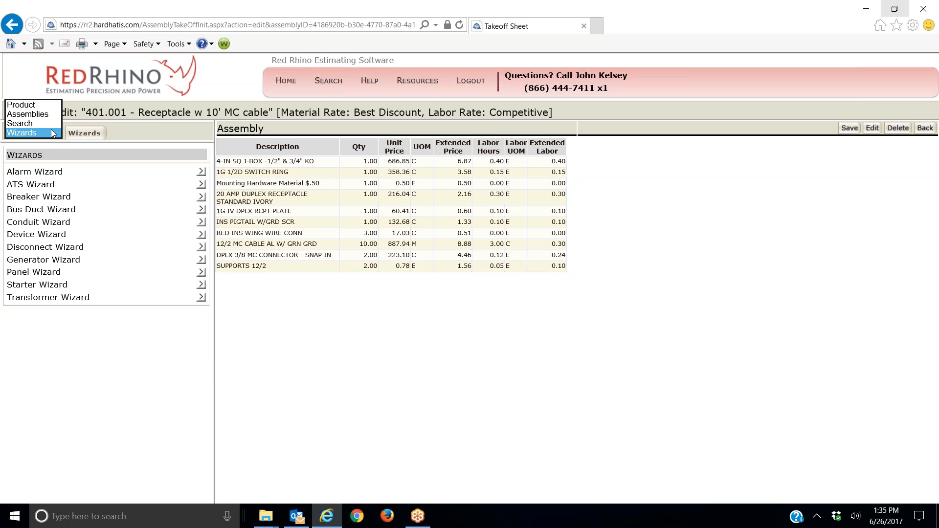
click(34, 105)
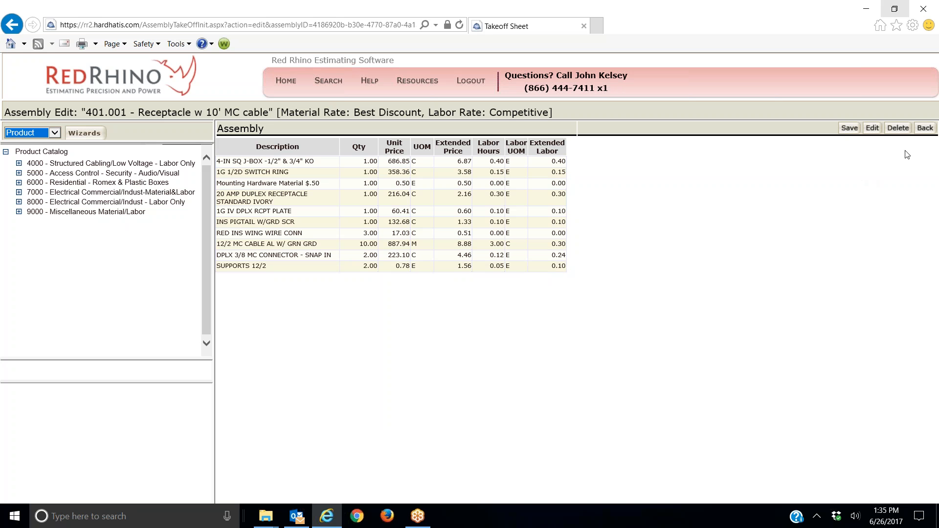
click(925, 129)
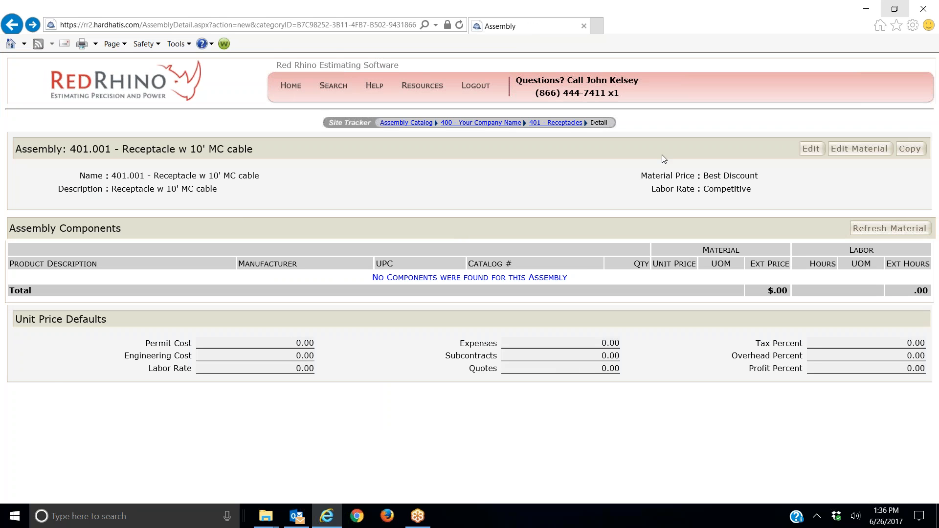
click(888, 230)
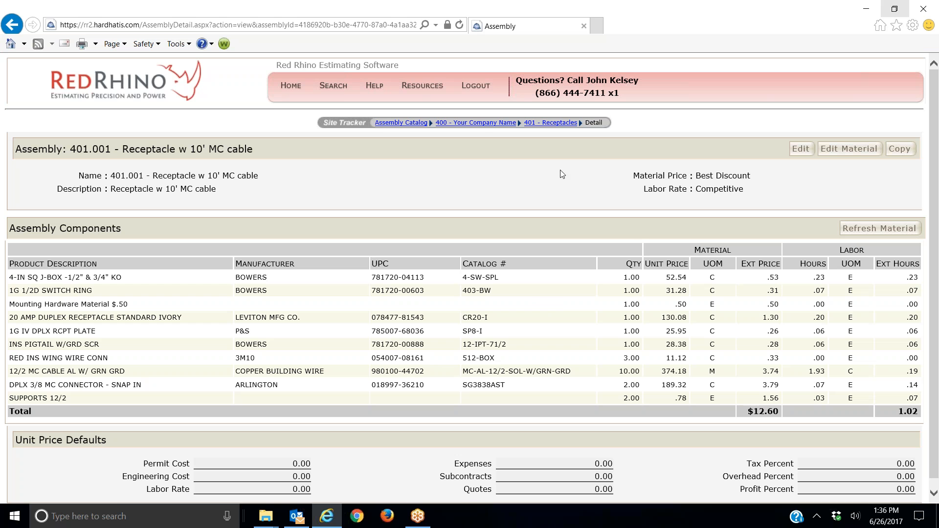
- Go up through the category levels to the top of the Assembly Catalog, then return through 400 - Your Company Name to 401 - Receptacles
click(550, 122)
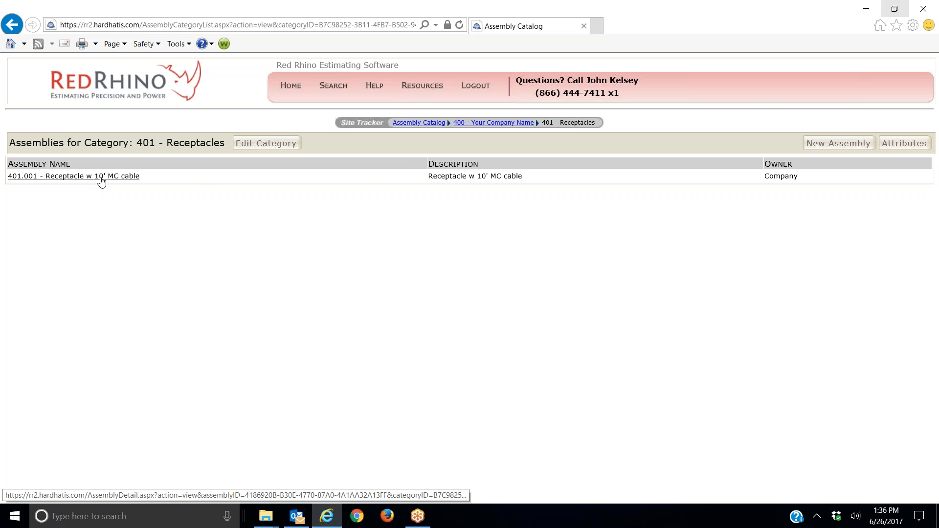
click(494, 122)
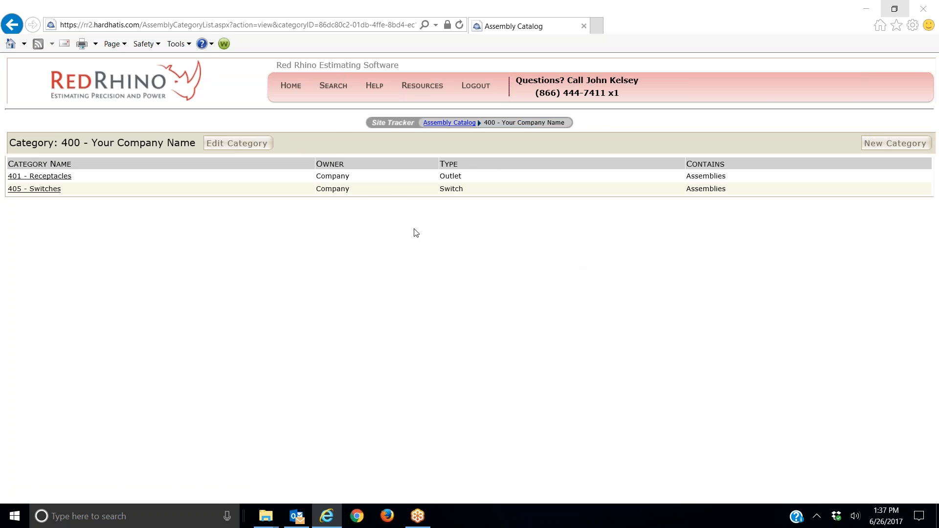
click(432, 122)
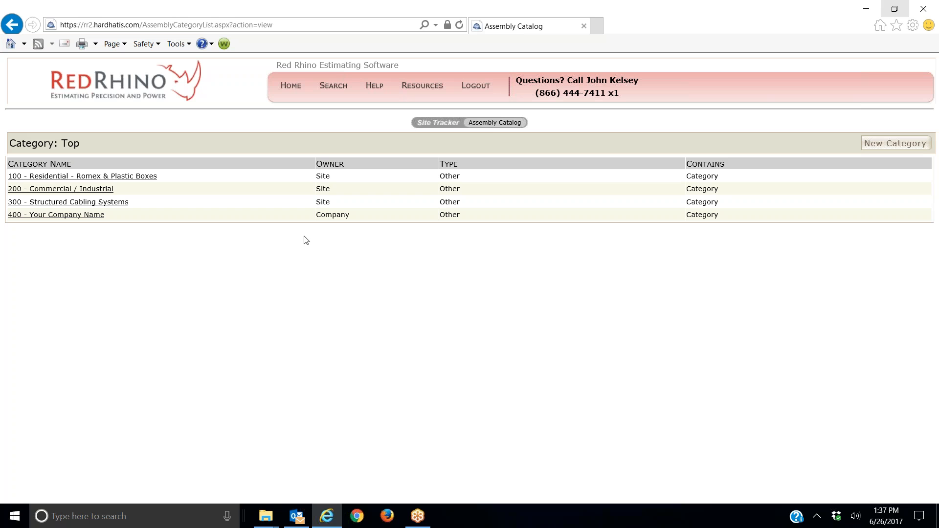
click(57, 217)
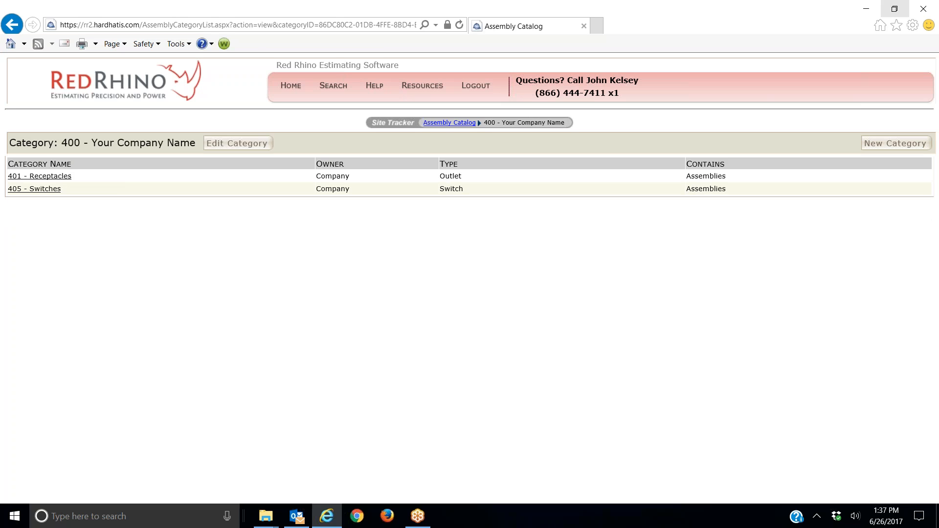
click(52, 179)
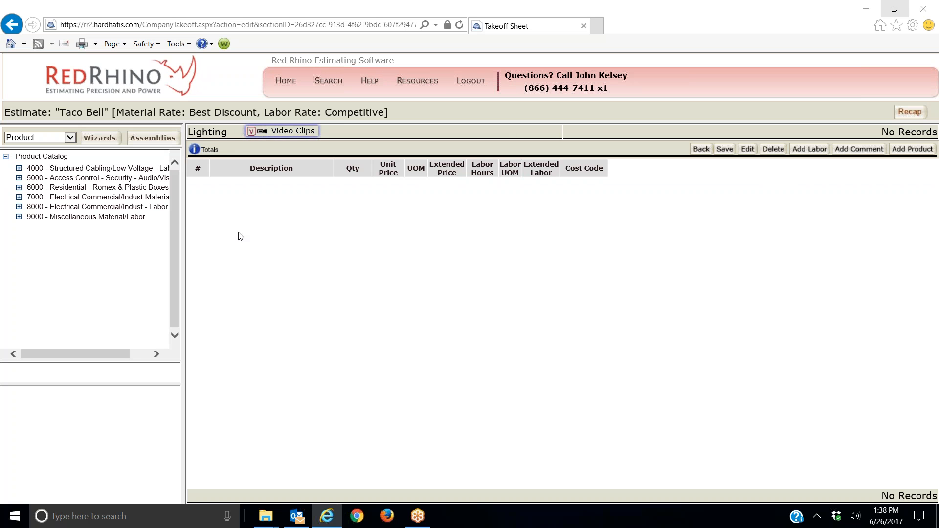
- Add 16 of the "401.001 - Receptacle w 10' MC cable" assembly from 400 - Your Company Name to the Lighting takeoff and save it
click(145, 139)
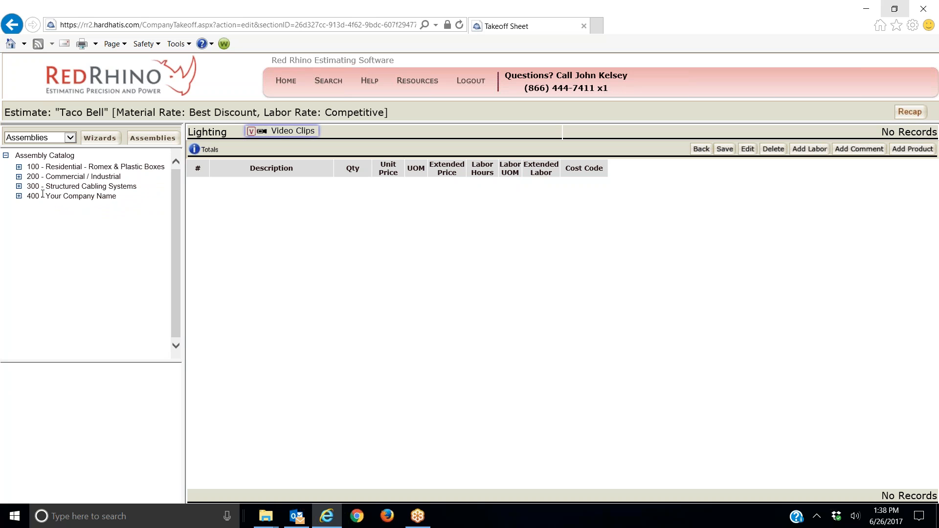
click(19, 196)
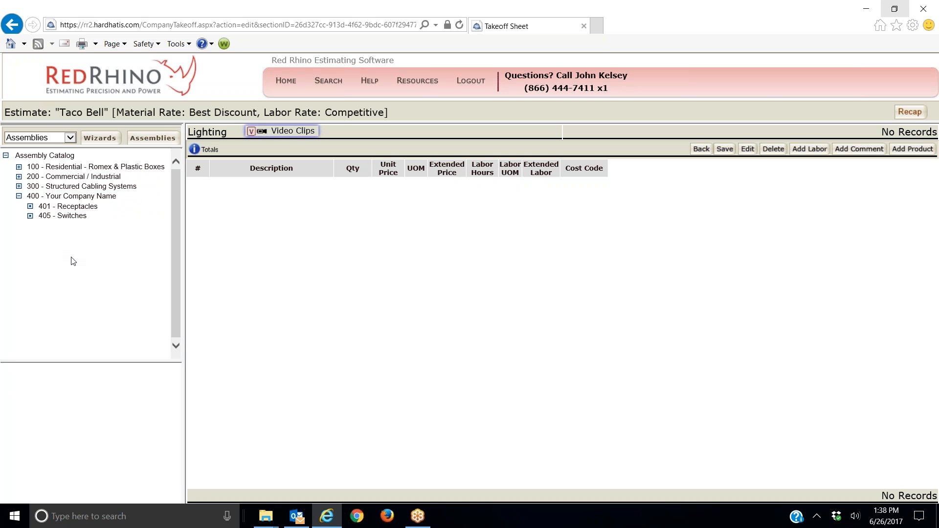
click(81, 211)
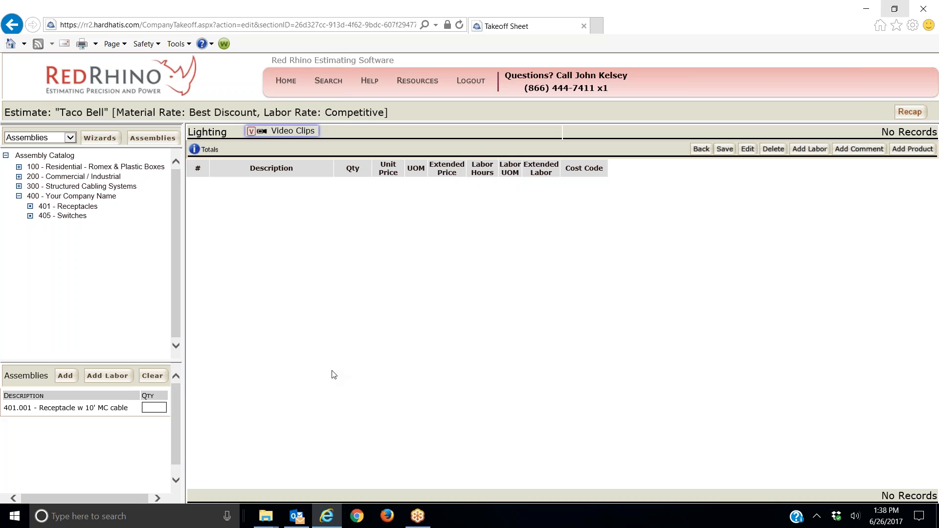
text(16)
click(67, 375)
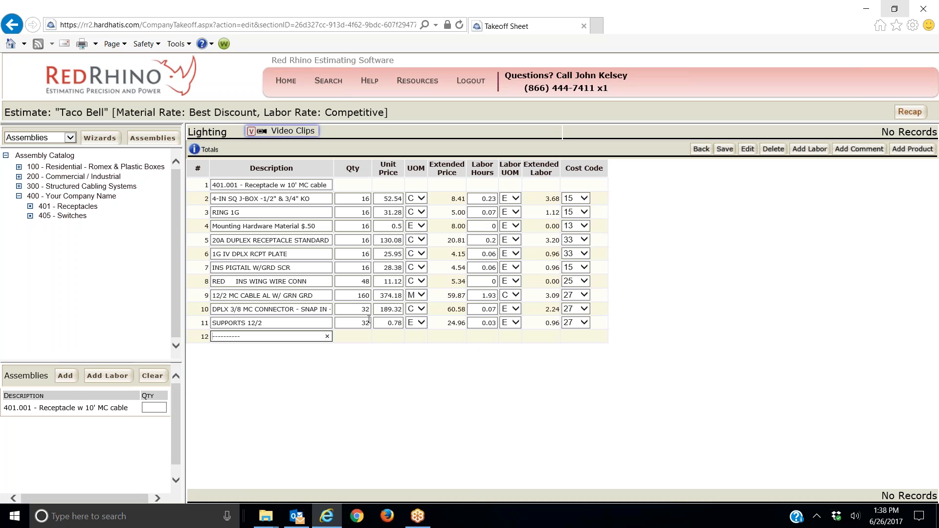
click(724, 150)
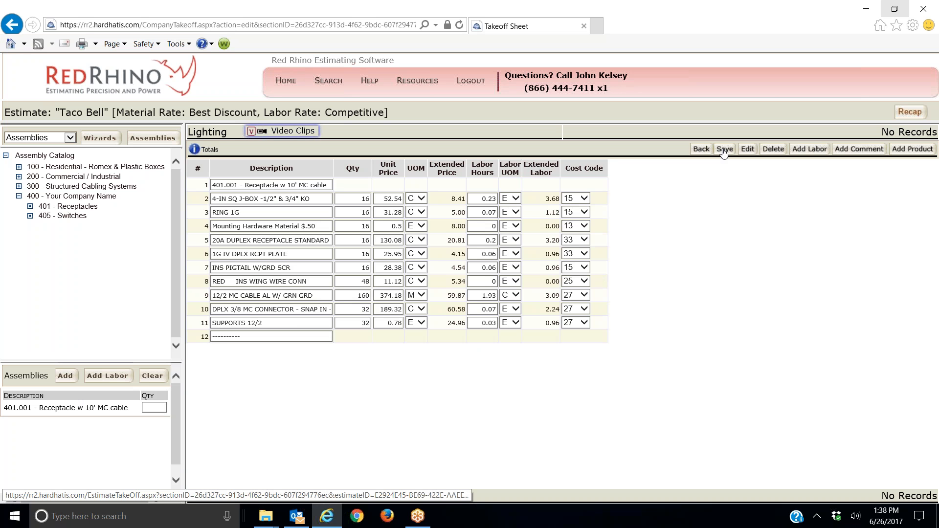